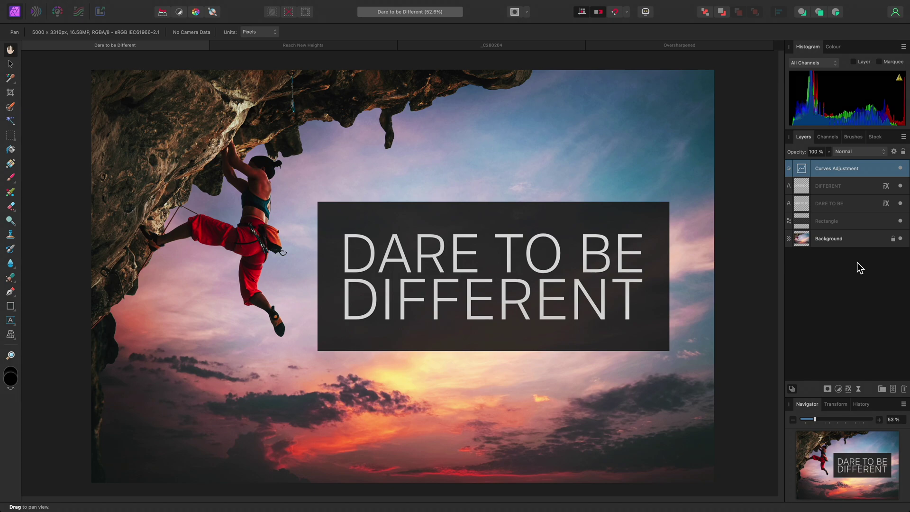
Select the Background climber photo layer in the Layers panel.
left_click(853, 243)
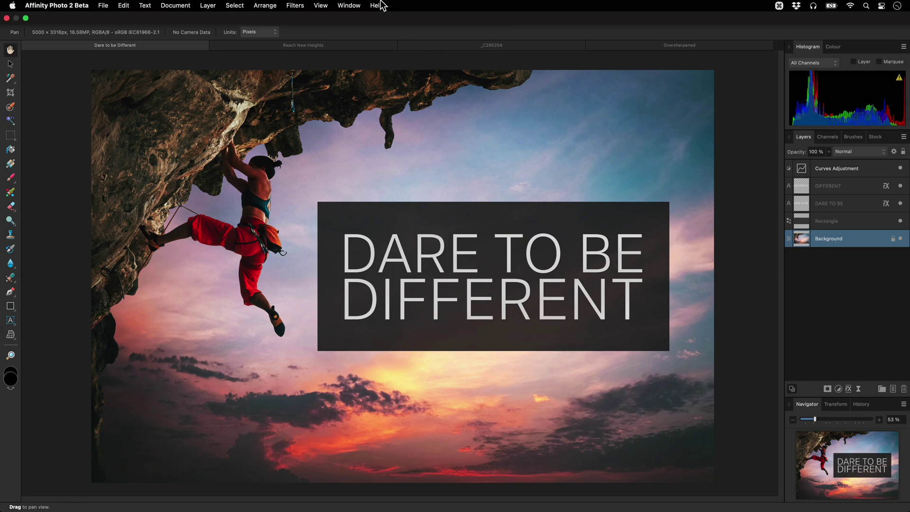
Preview a Gaussian Blur filter at 100 px radius on the Background photo.
left_click(305, 5)
mouse_move(331, 20)
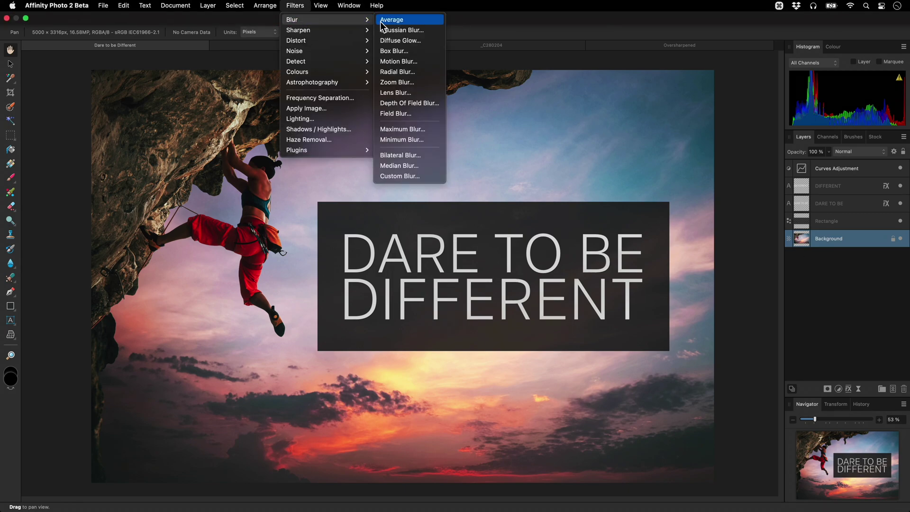
left_click(434, 31)
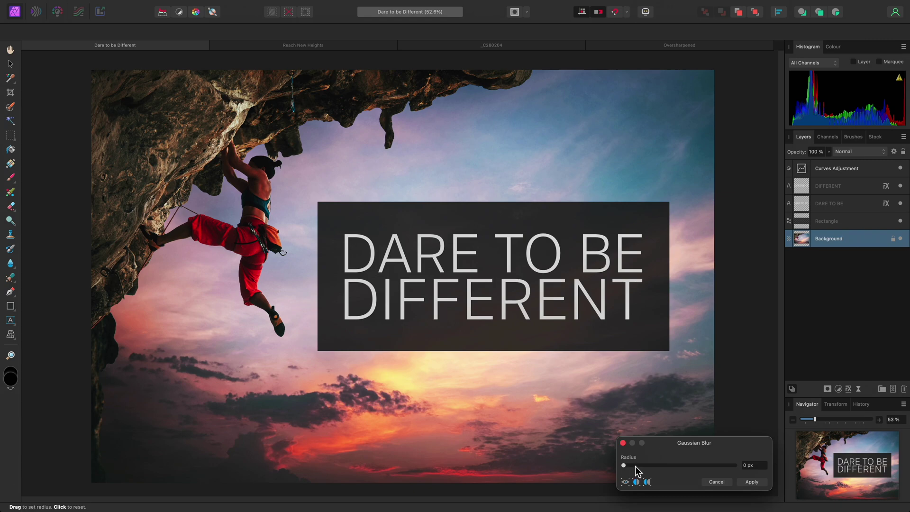
left_click_drag(627, 465, 740, 468)
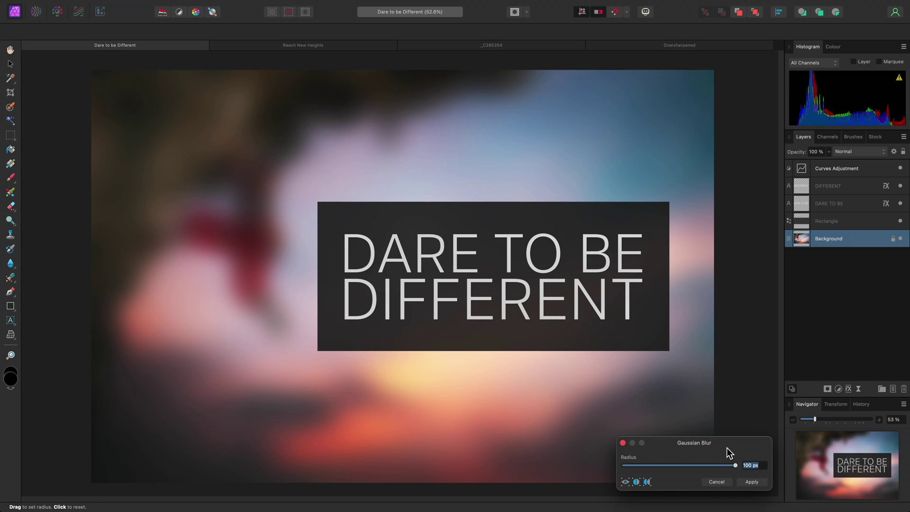
Try a 600 px blur radius, then bring it down to 18.4 px and apply it.
type("600")
key("Tab")
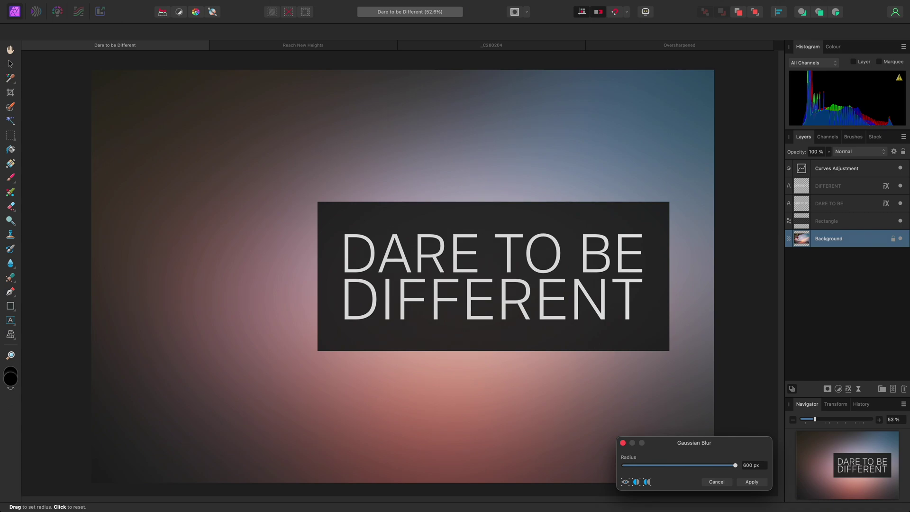
left_click_drag(450, 377, 423, 369)
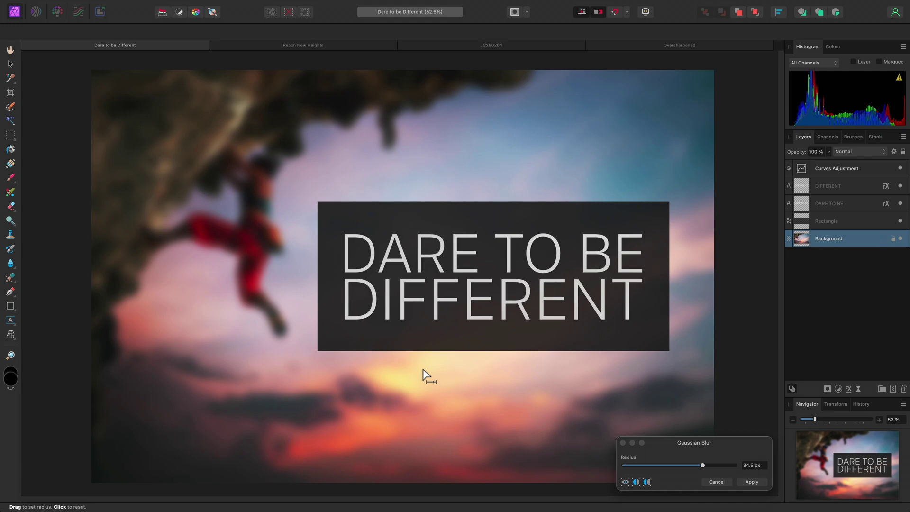
left_click_drag(701, 465, 682, 468)
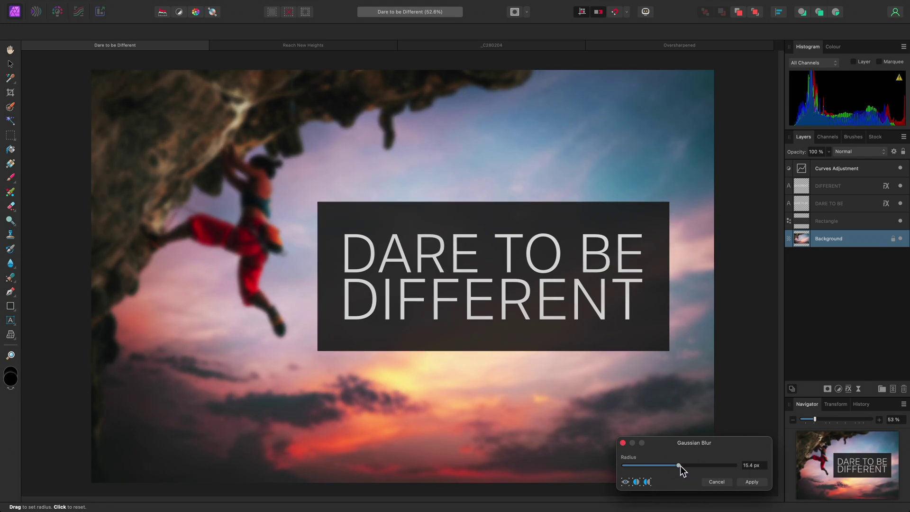
left_click(759, 482)
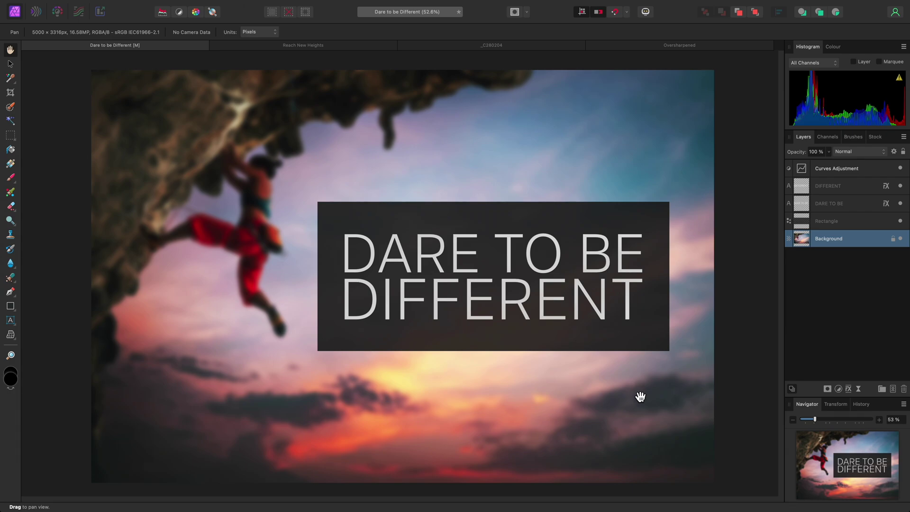
Revert the 18.4 px Gaussian Blur with Edit > Undo Gaussian Blur.
mouse_move(219, 4)
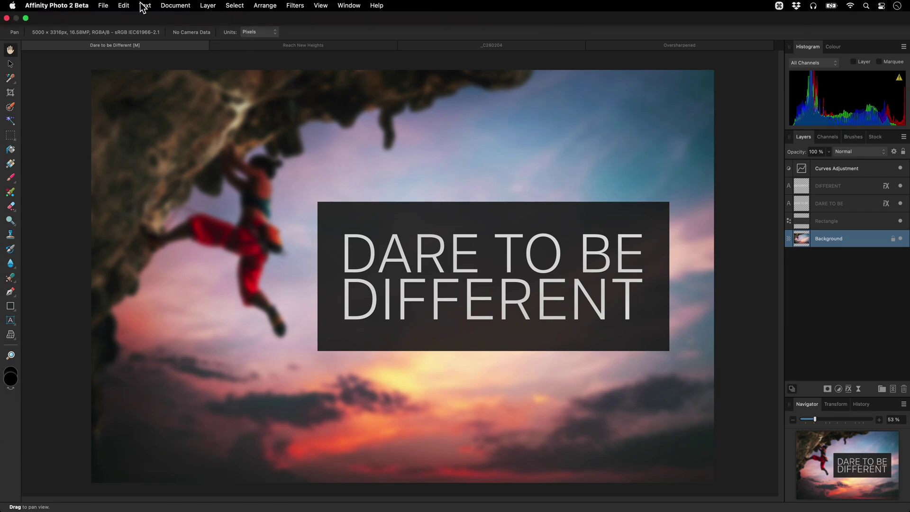
left_click(123, 5)
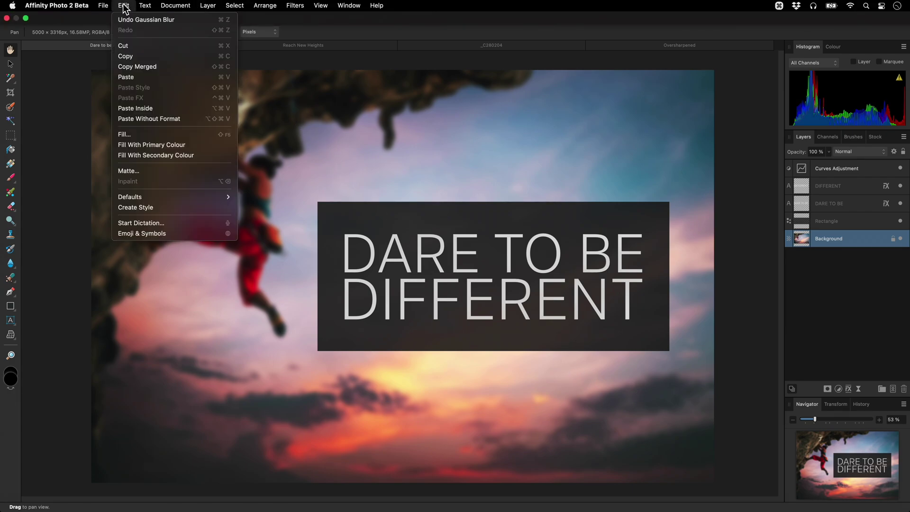
left_click(185, 20)
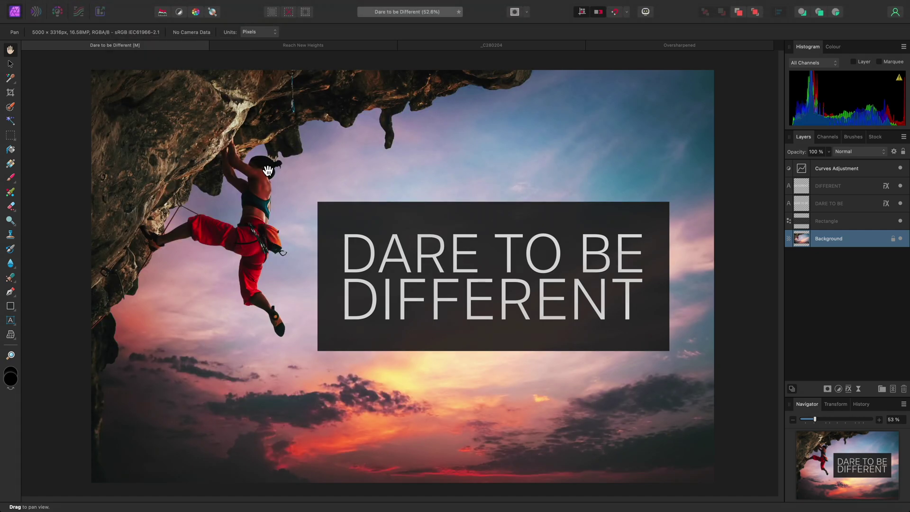
In Reach New Heights, add a live Gaussian Blur filter layer to the Background photo.
left_click(328, 44)
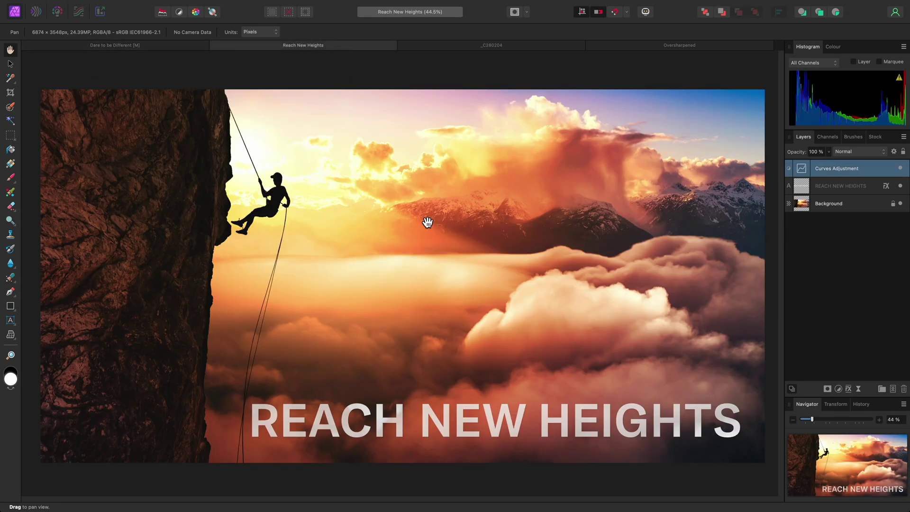
left_click(828, 206)
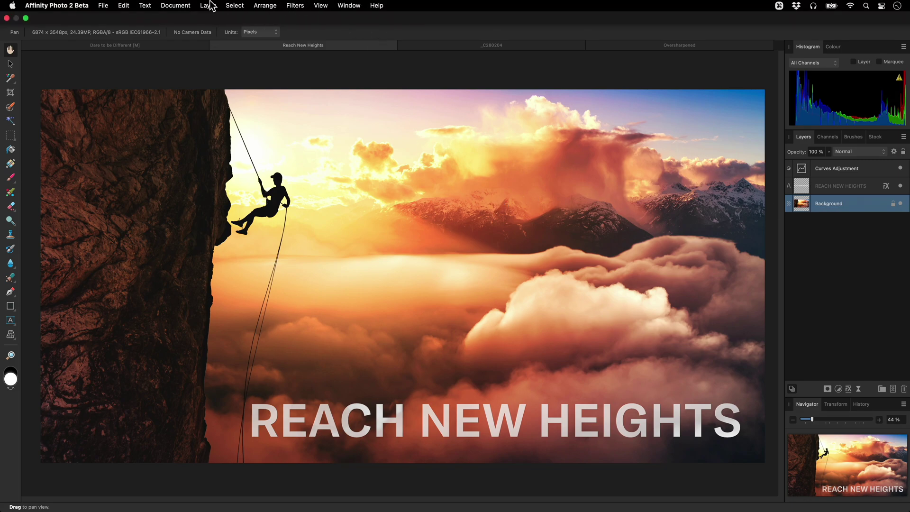
left_click(207, 6)
mouse_move(285, 134)
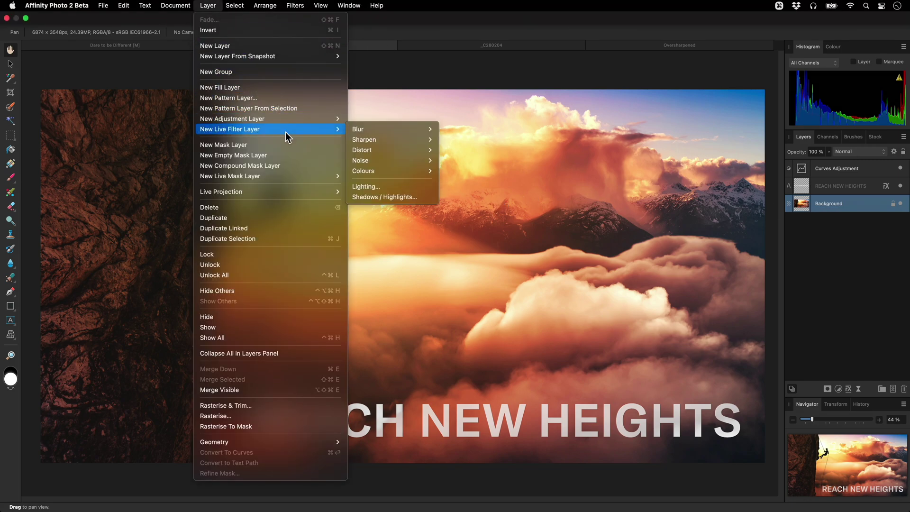
mouse_move(392, 130)
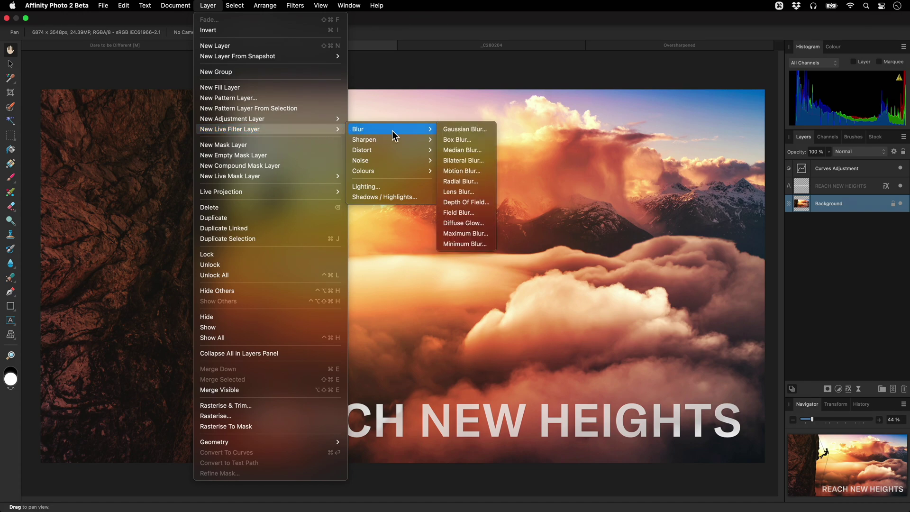
left_click(487, 135)
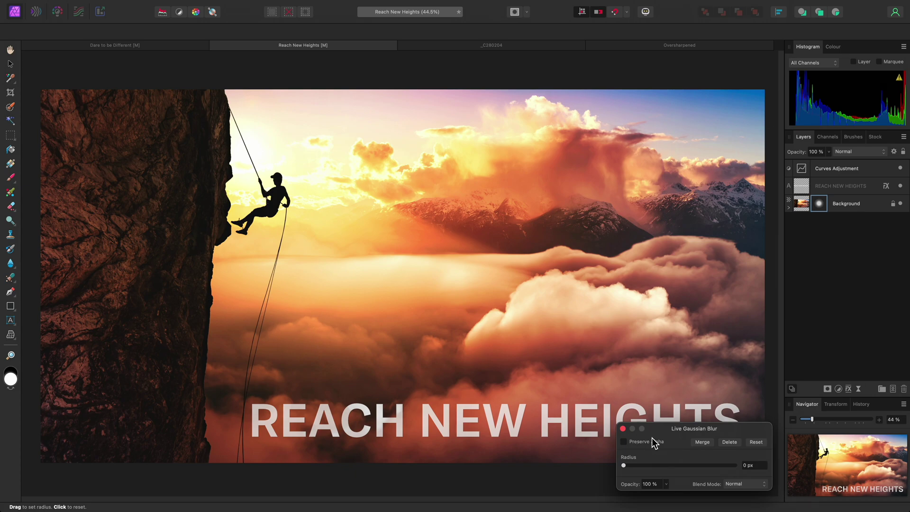
Set the nested live Gaussian Blur radius to 47.4 px with Preserve Alpha enabled.
left_click(789, 208)
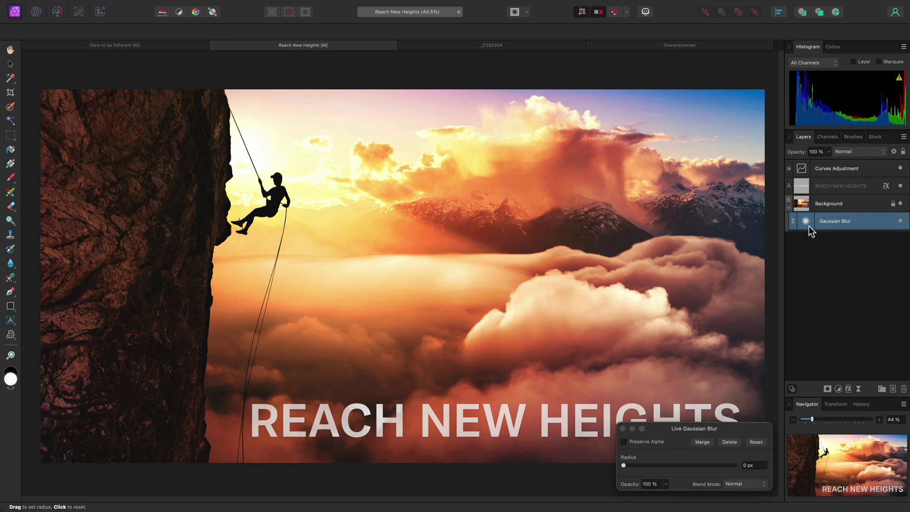
left_click_drag(640, 465, 718, 465)
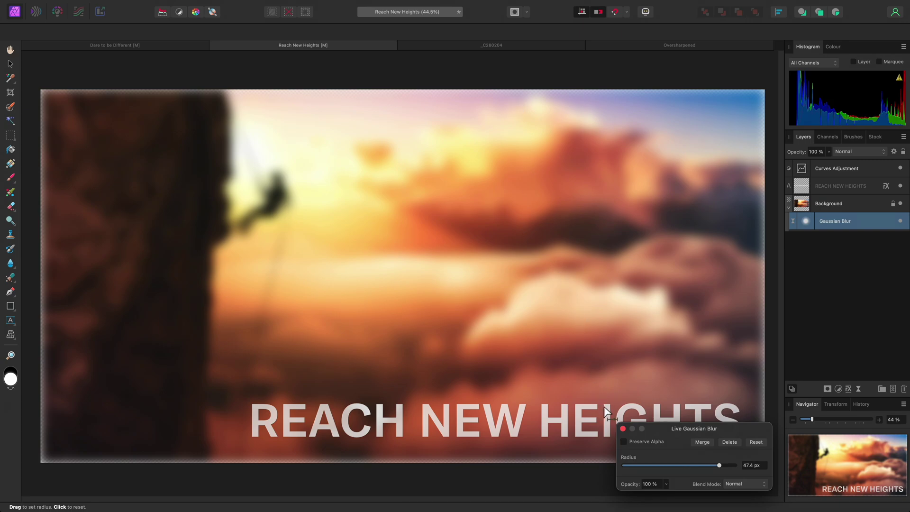
left_click(636, 441)
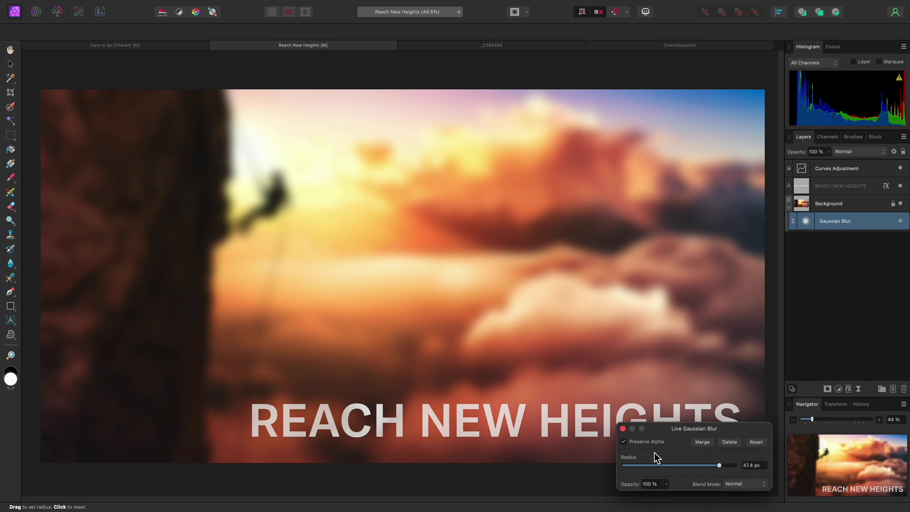
left_click(622, 428)
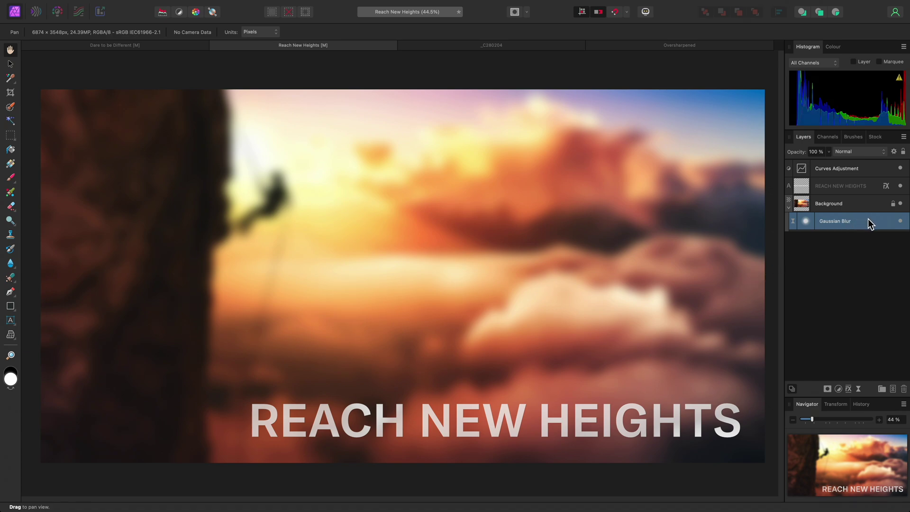
Hide and re-show the blur layer to compare, then bring up its Mask Layer options.
left_click(900, 221)
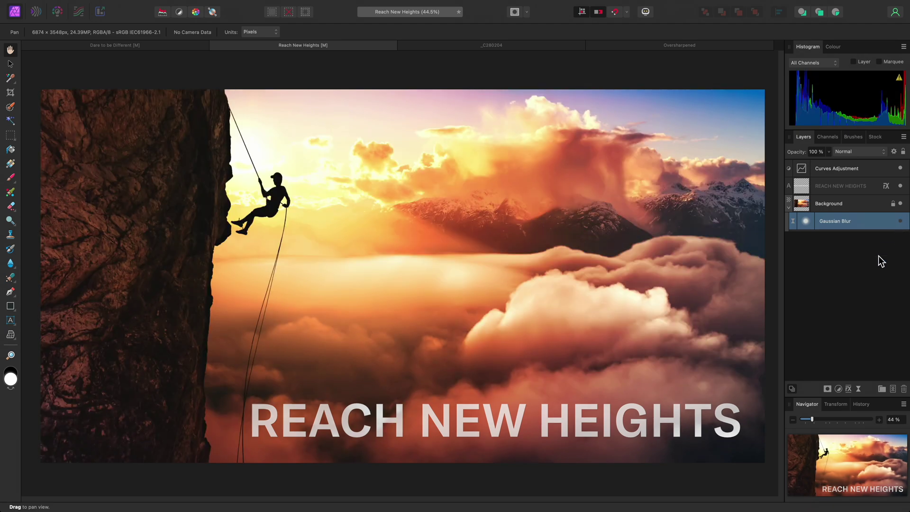
left_click(900, 220)
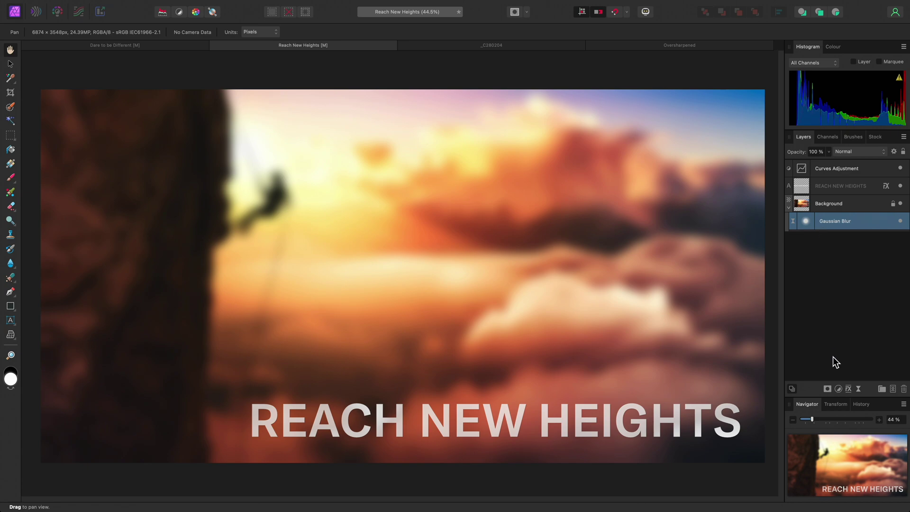
left_click(827, 389)
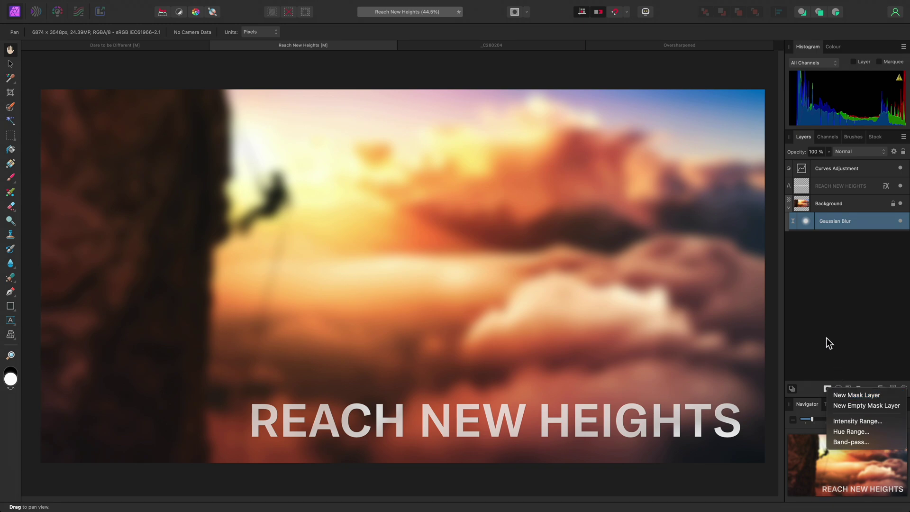
Mask the live blur with a vertical linear gradient, white at the bottom, transition moved higher.
left_click(808, 250)
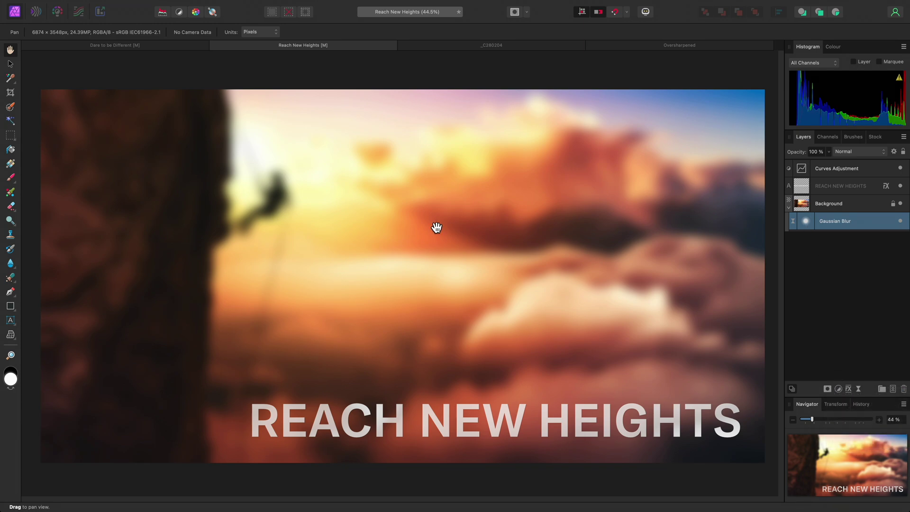
left_click(15, 164)
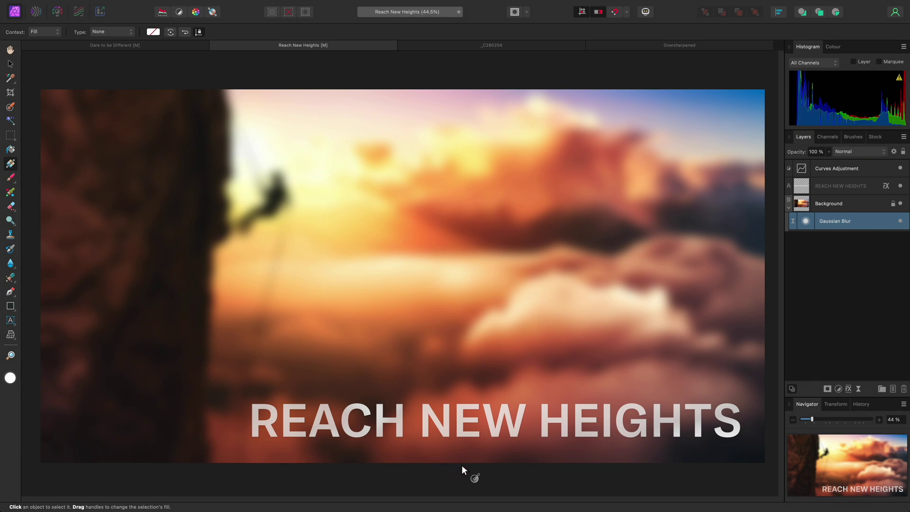
left_click_drag(462, 465, 458, 289)
key("shift")
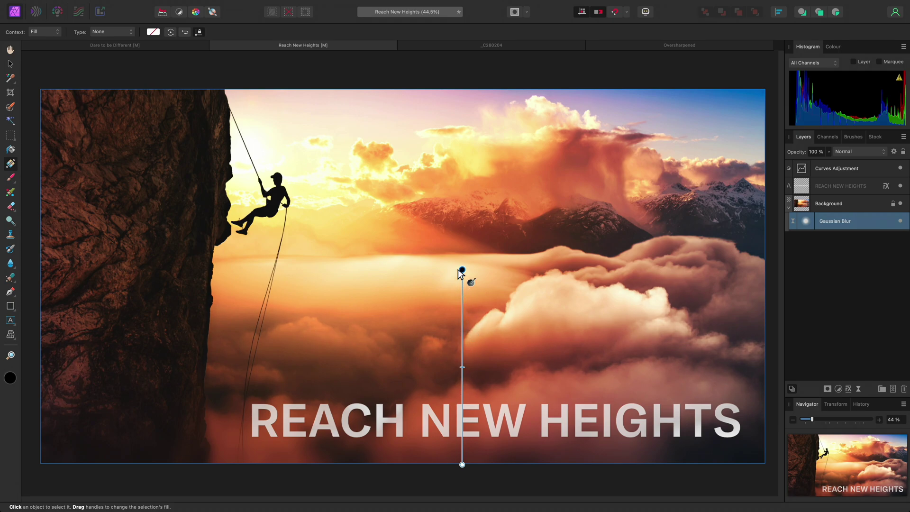
left_click_drag(459, 227, 458, 203)
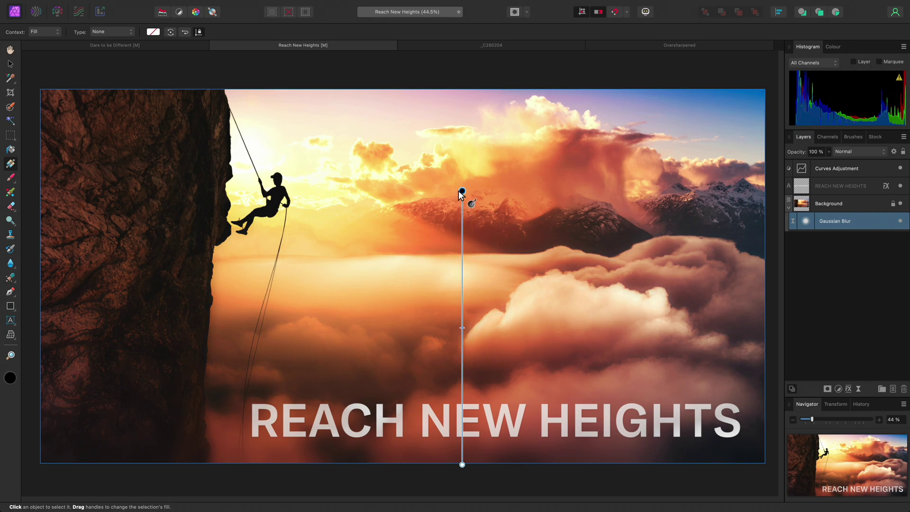
left_click_drag(460, 170, 457, 276)
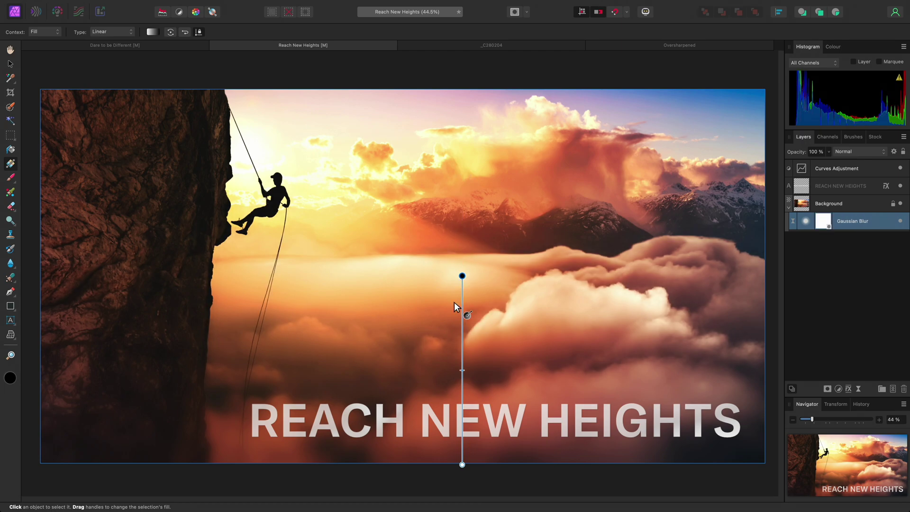
left_click(462, 361)
mouse_move(462, 361)
left_mouse_down()
mouse_move(463, 289)
mouse_move(464, 314)
left_mouse_up()
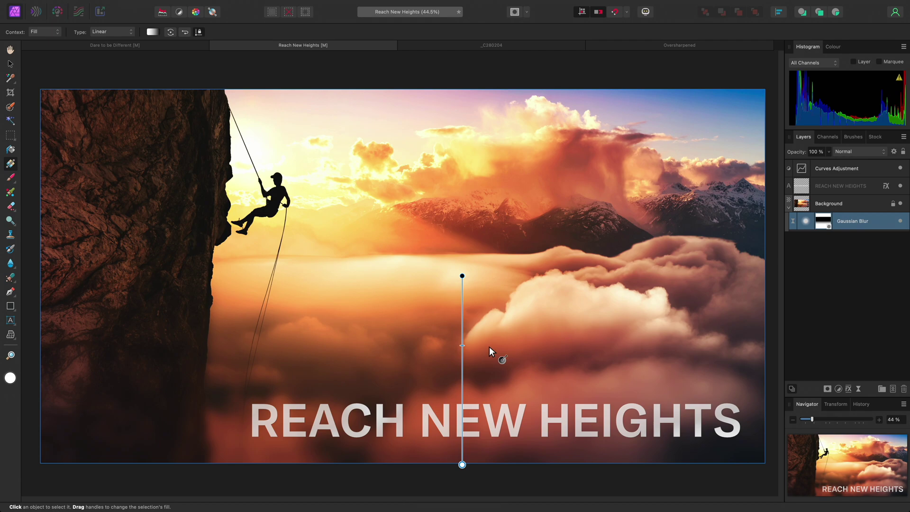
Lower the live blur radius to 22.1 px, then switch to the _C280204 tiger document.
left_click(805, 225)
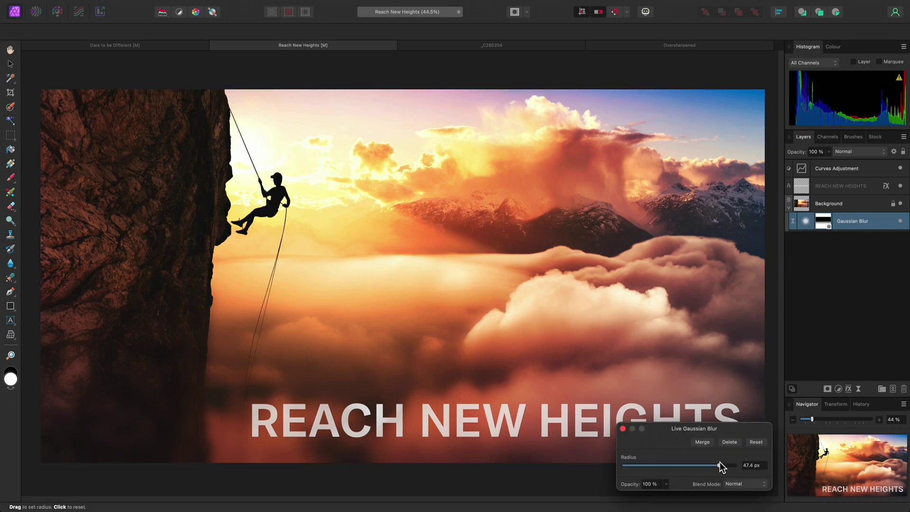
mouse_move(719, 463)
left_mouse_down()
mouse_move(734, 466)
mouse_move(687, 467)
mouse_move(714, 469)
left_mouse_up()
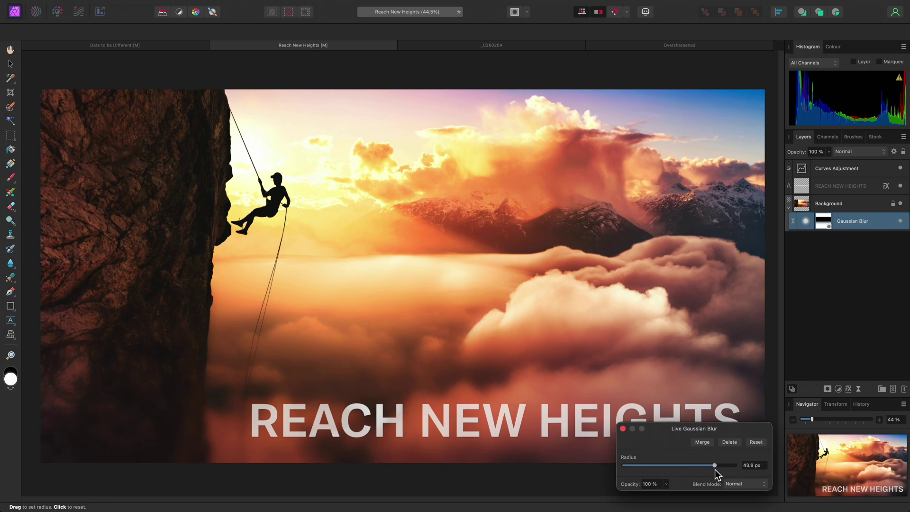
left_click(623, 428)
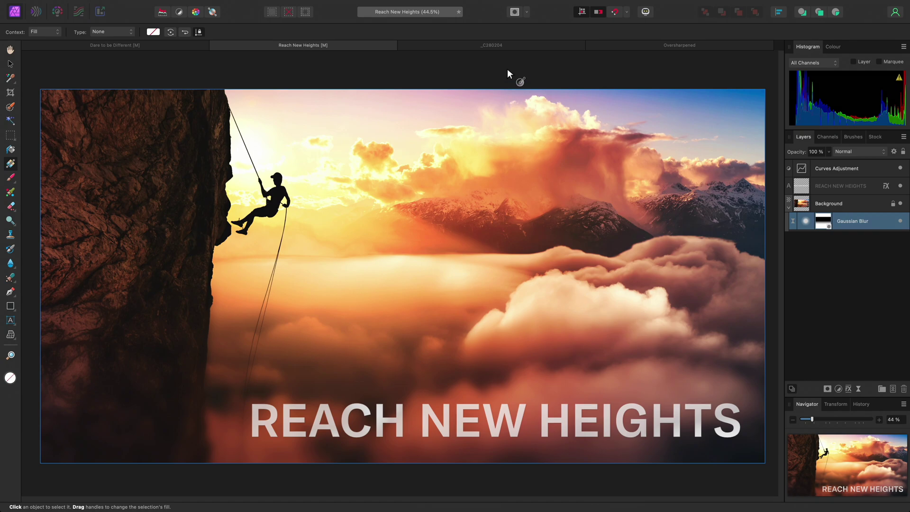
left_click(510, 43)
key("h")
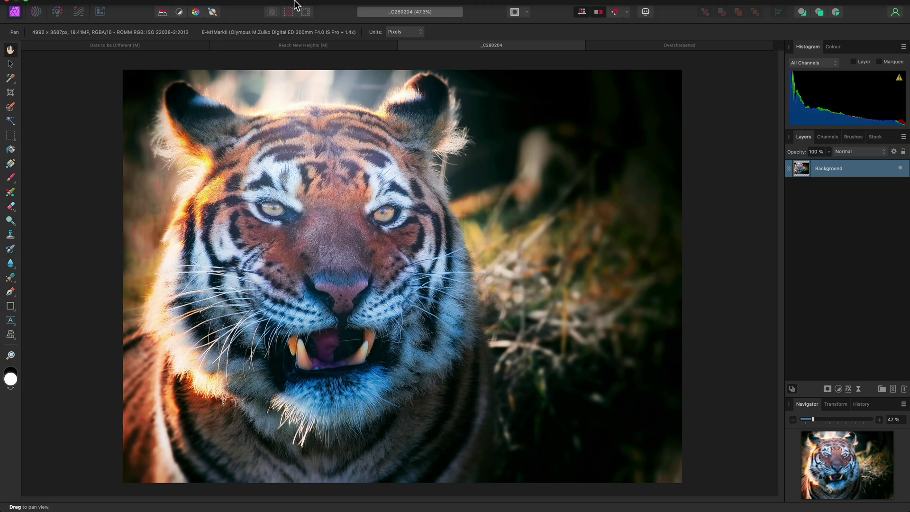
Add a 40.3 px live Gaussian Blur in Overlay blend mode to the tiger's Background layer.
left_click(207, 5)
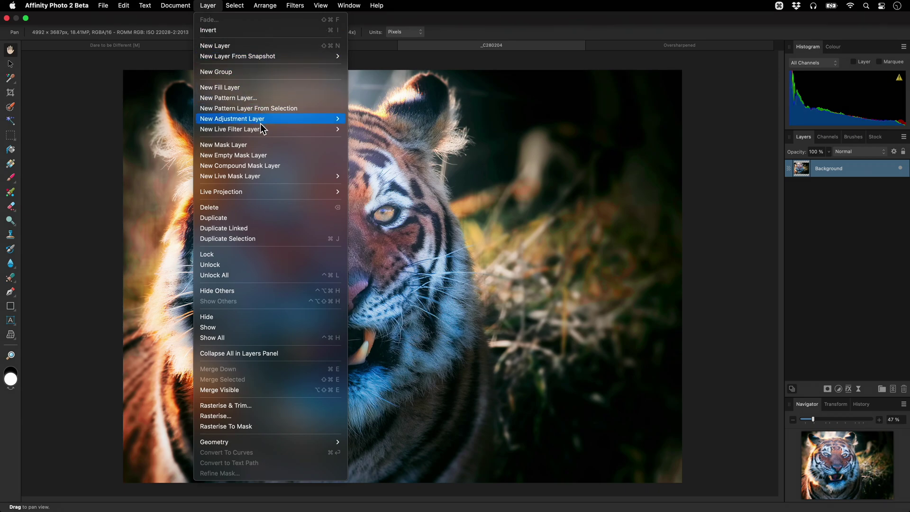
mouse_move(284, 129)
mouse_move(427, 133)
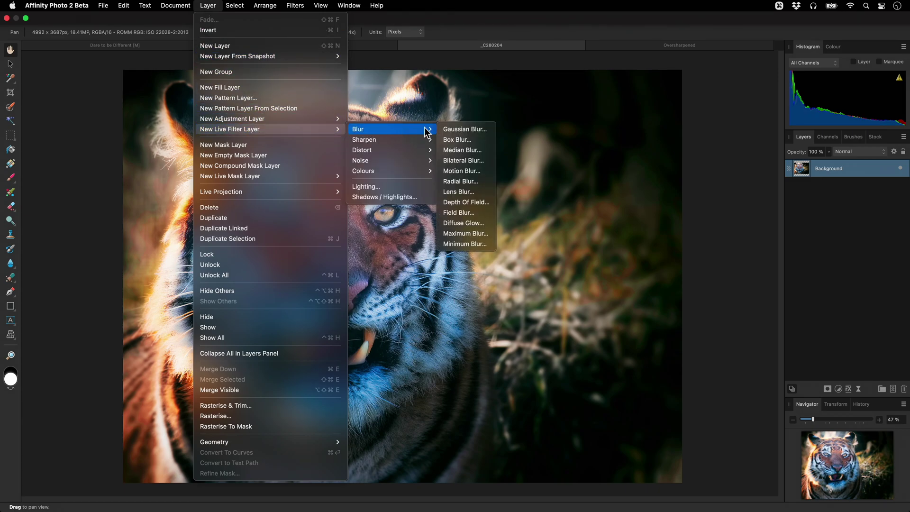
left_click(487, 130)
left_click(633, 466)
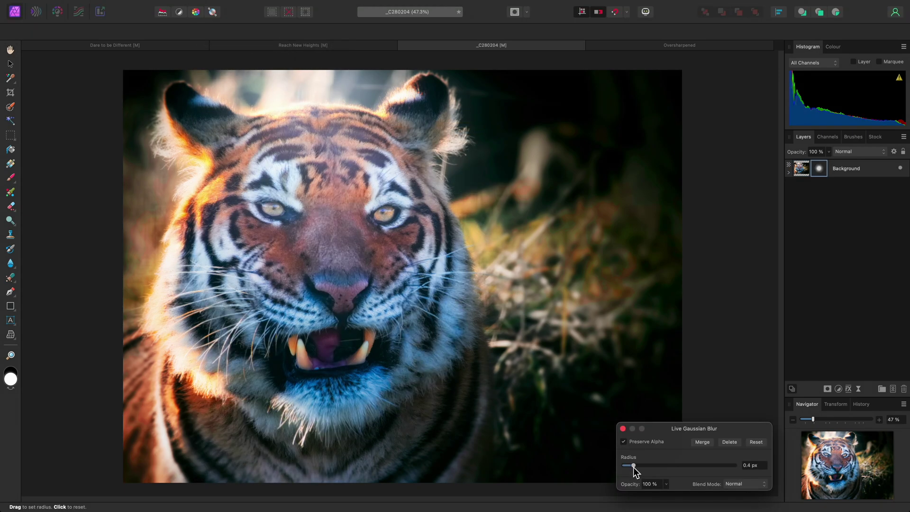
left_click_drag(644, 468, 709, 470)
left_click(757, 484)
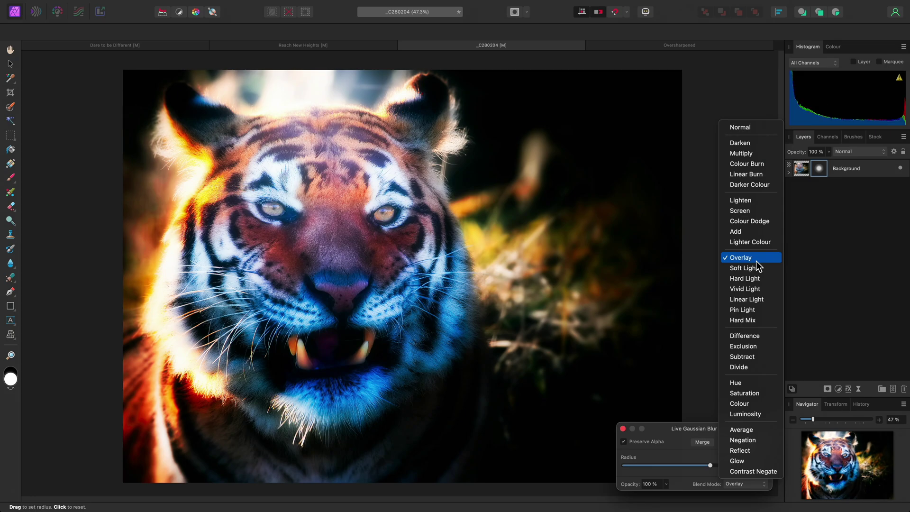
left_click(755, 260)
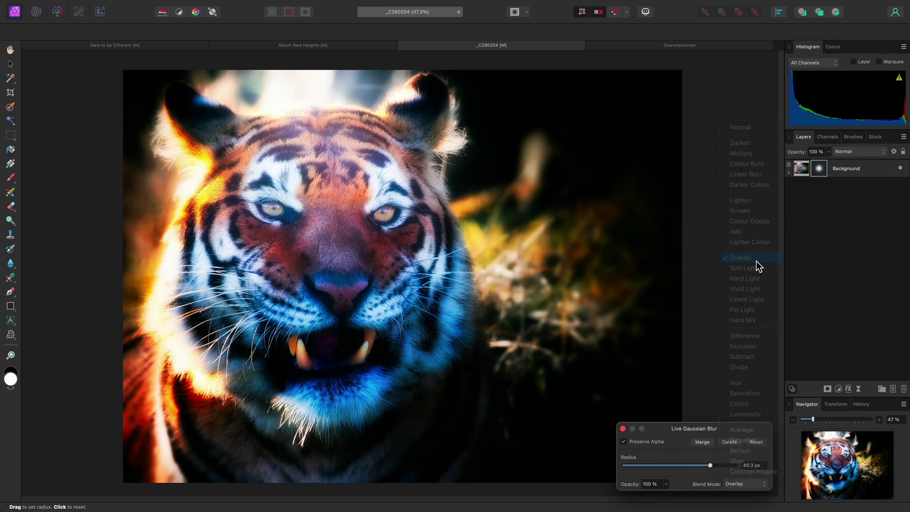
left_click(622, 428)
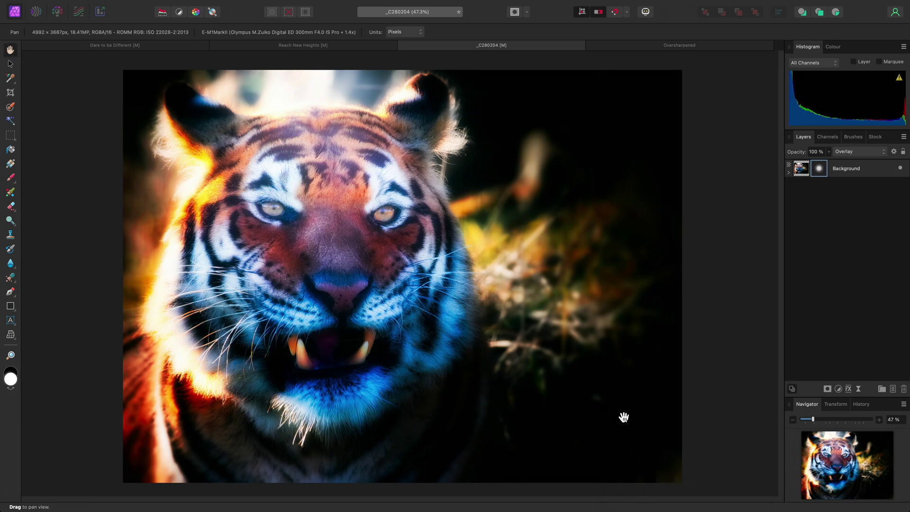
left_click(788, 172)
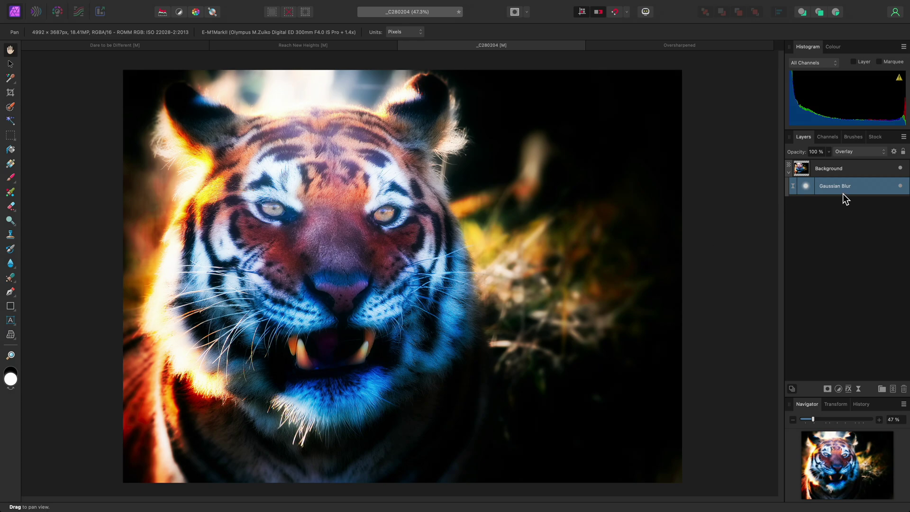
Shape the Overlay blur's Source Layer Ranges into an S-curve (47% in, 55% out) so the glow stays in the highlights.
left_click(894, 152)
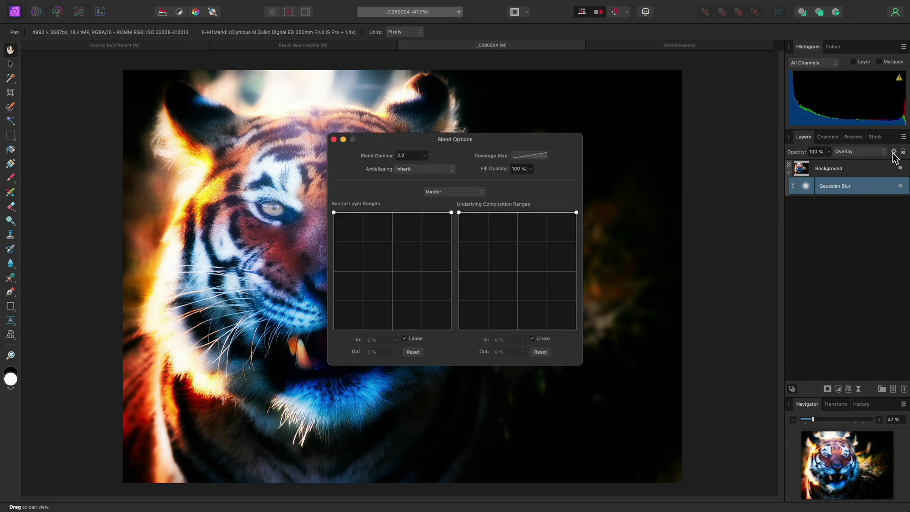
left_click_drag(496, 141, 675, 79)
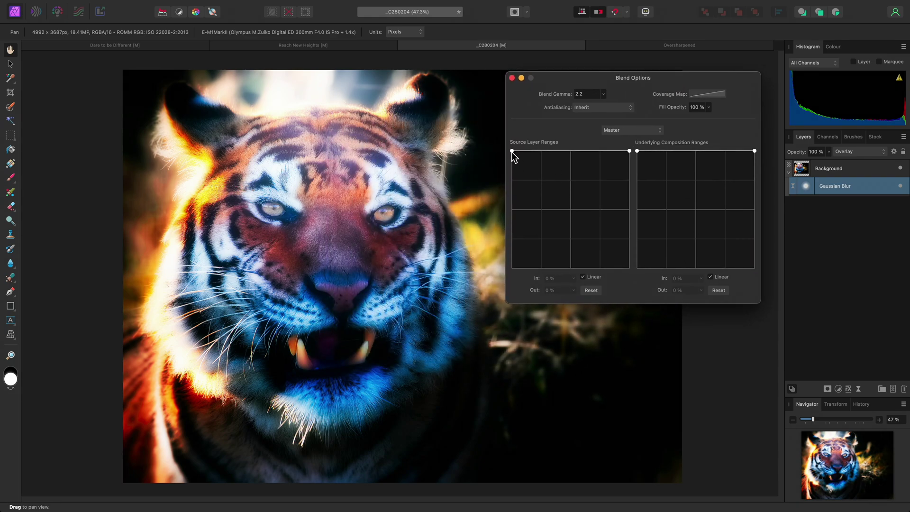
left_click_drag(512, 151, 502, 277)
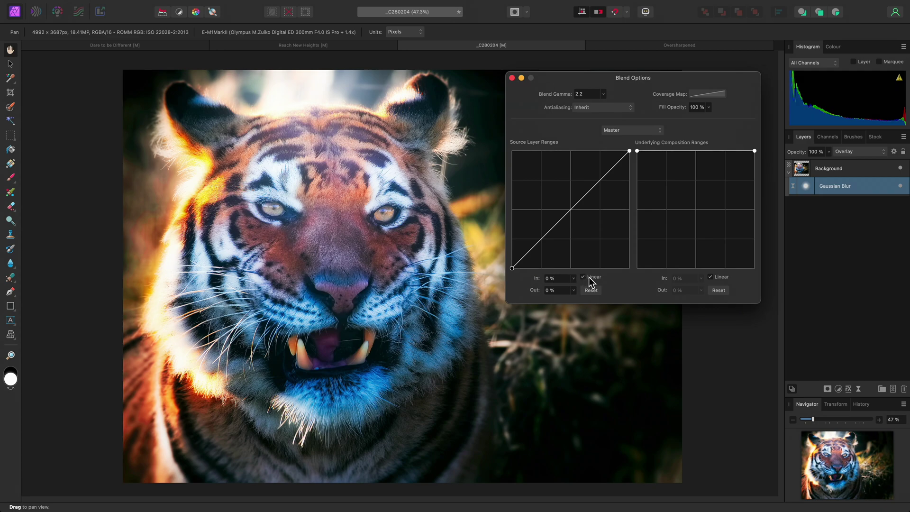
left_click_drag(601, 183, 599, 165)
mouse_move(534, 246)
left_mouse_down()
mouse_move(544, 264)
mouse_move(534, 263)
left_mouse_up()
left_click_drag(564, 230, 556, 246)
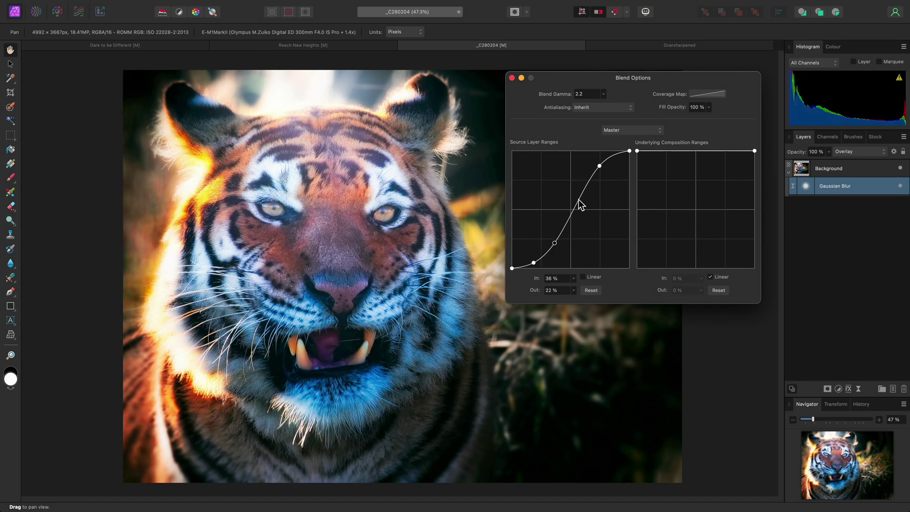
left_click_drag(583, 204, 599, 157)
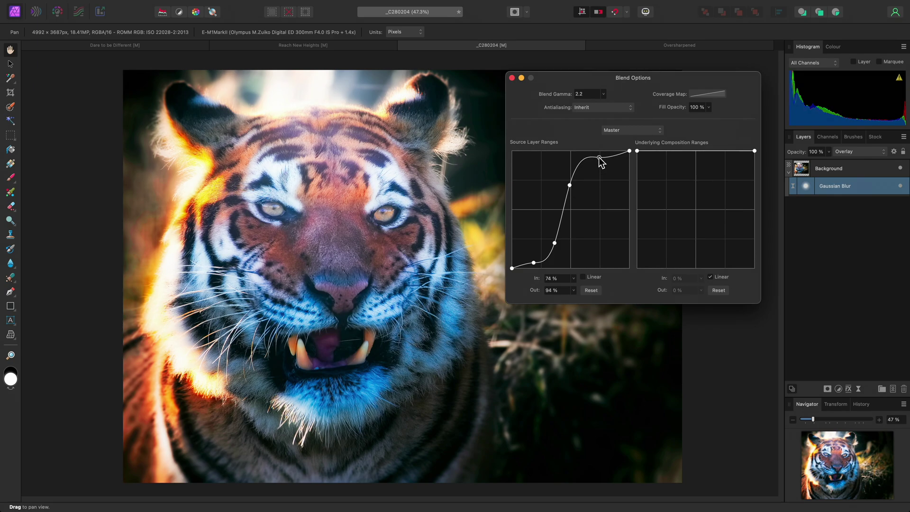
left_click_drag(595, 78, 659, 69)
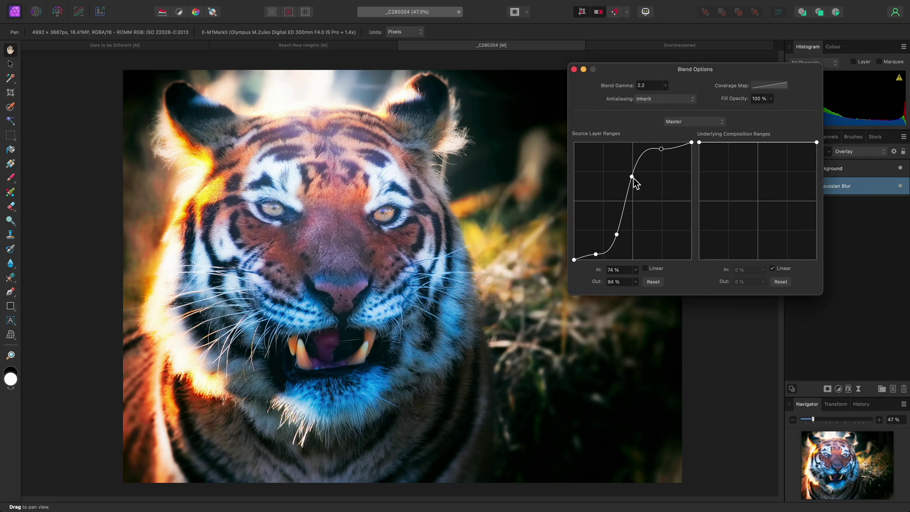
mouse_move(633, 178)
left_mouse_down()
mouse_move(646, 213)
mouse_move(630, 194)
left_mouse_up()
left_click(574, 69)
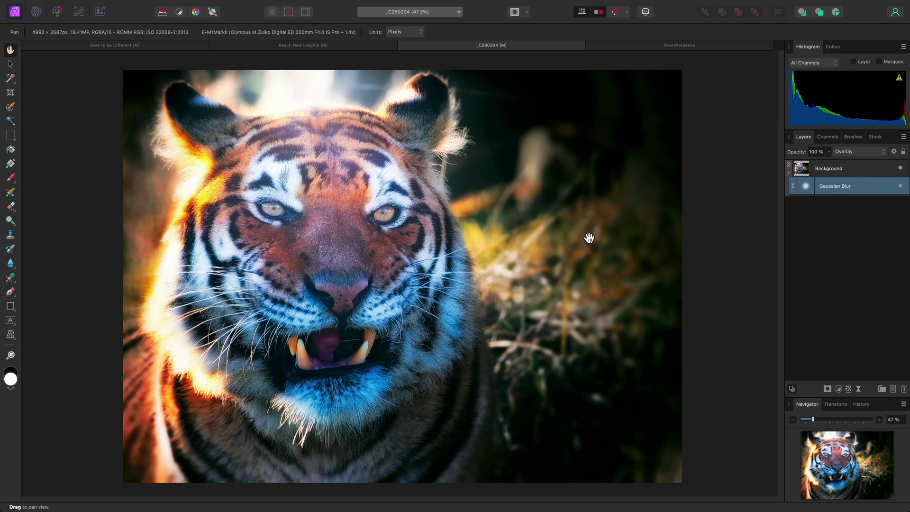
left_click(900, 186)
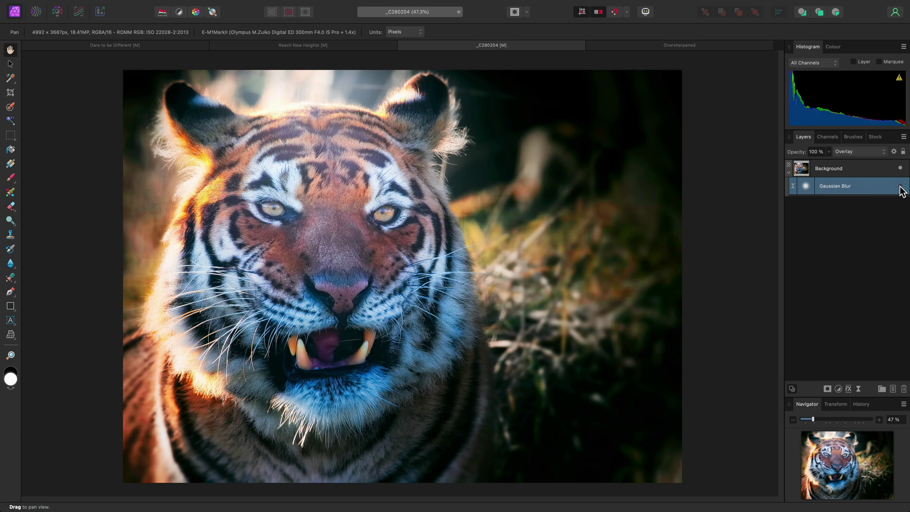
left_click(900, 187)
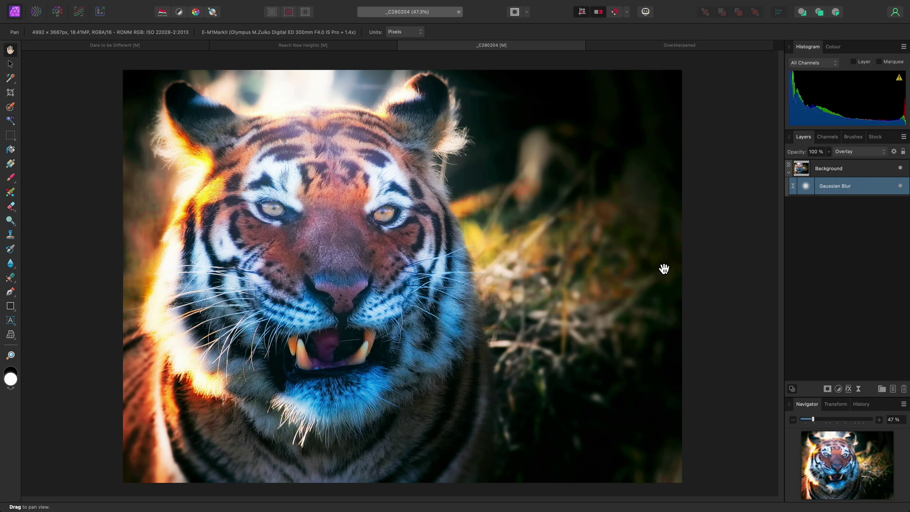
Switch to the Oversharpened portrait and zoom to 200% on the face around the eyes.
left_click(706, 47)
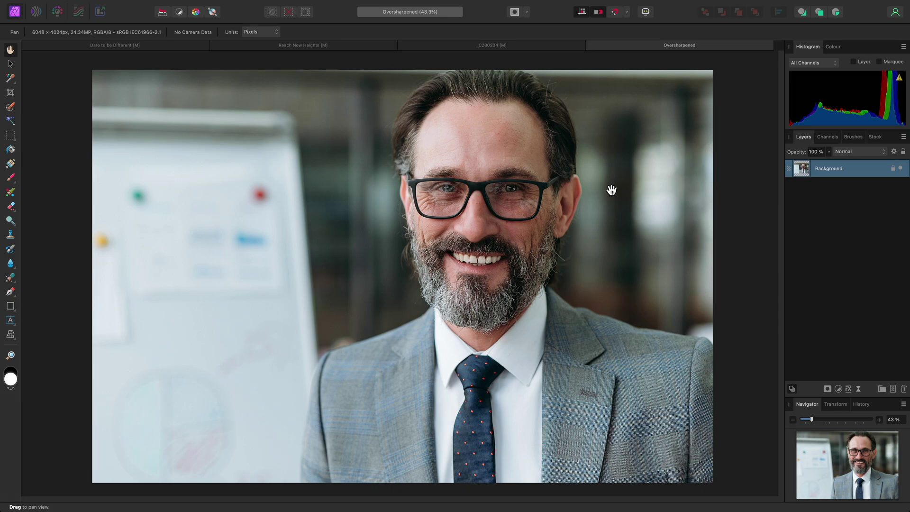
key("super+1")
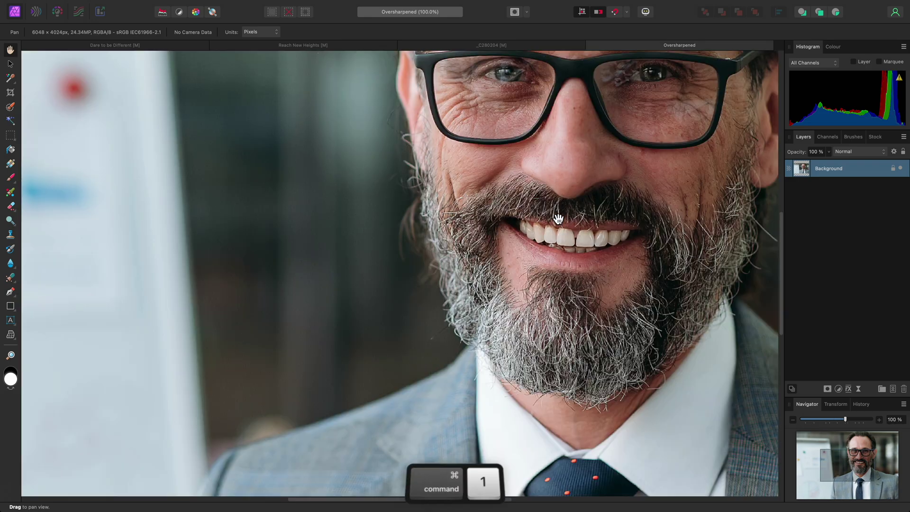
scroll(587, 209, "up", 5)
scroll(588, 208, "right", 4)
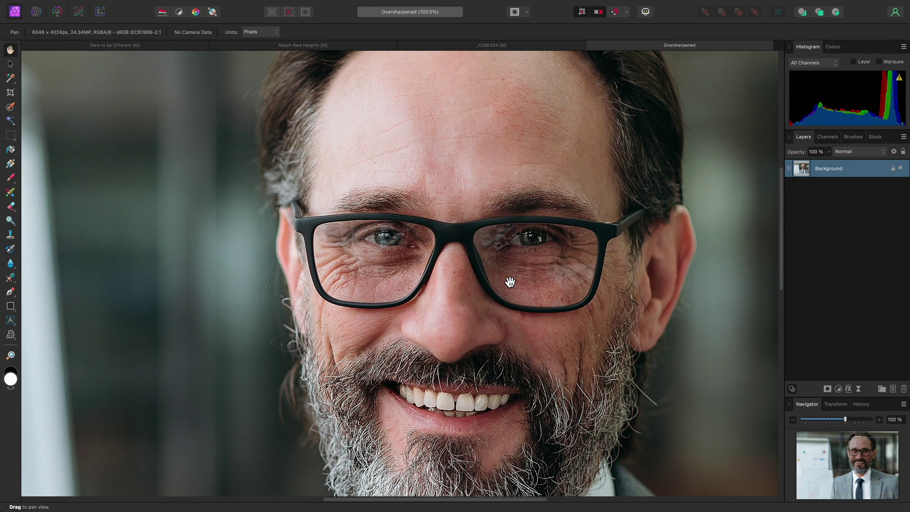
key("super+2")
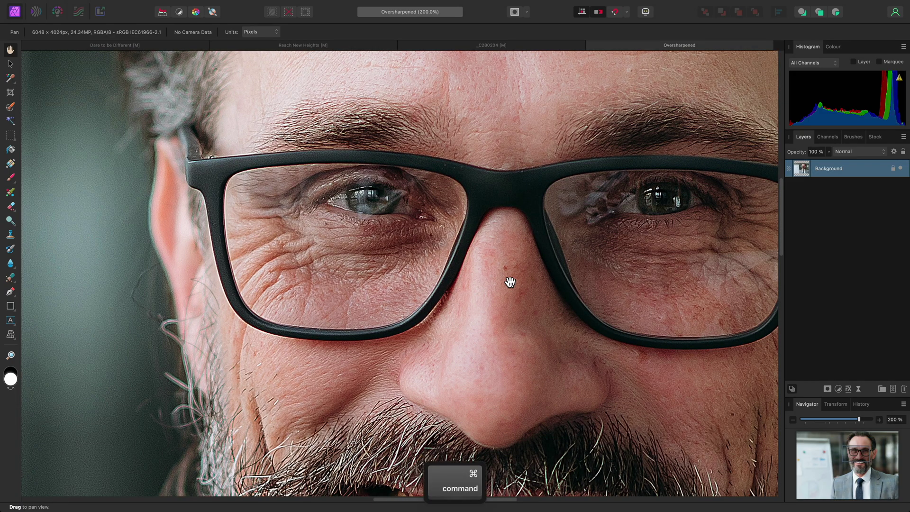
key("super+2")
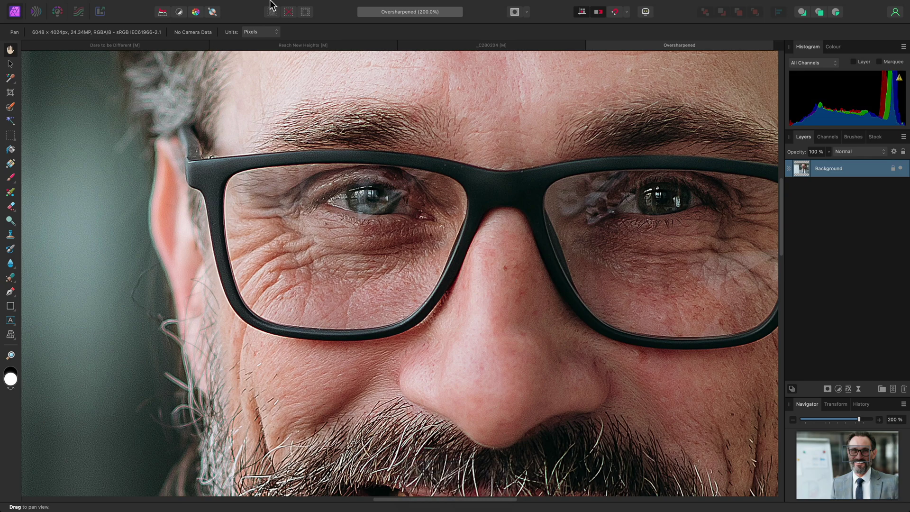
Add a Live Gaussian Blur layer at 0.5 px radius, then raise the radius to 0.9 px.
left_click(208, 6)
mouse_move(257, 130)
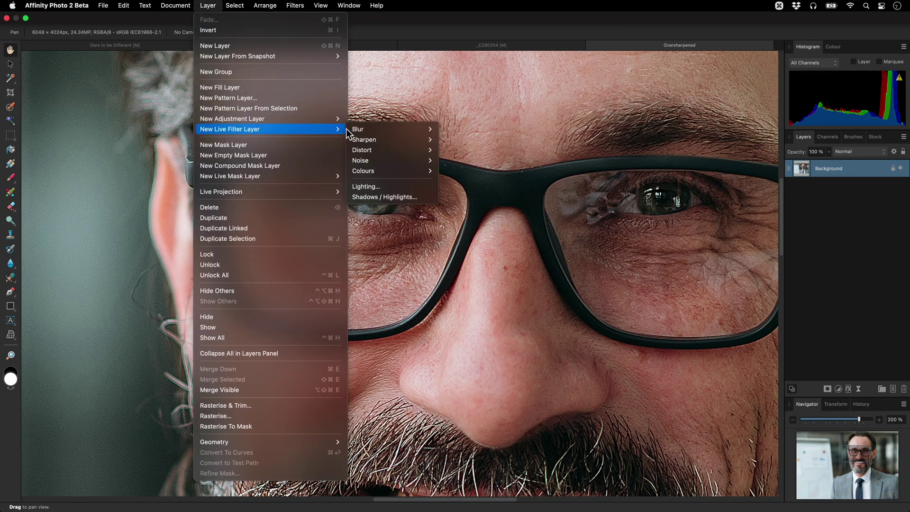
mouse_move(429, 132)
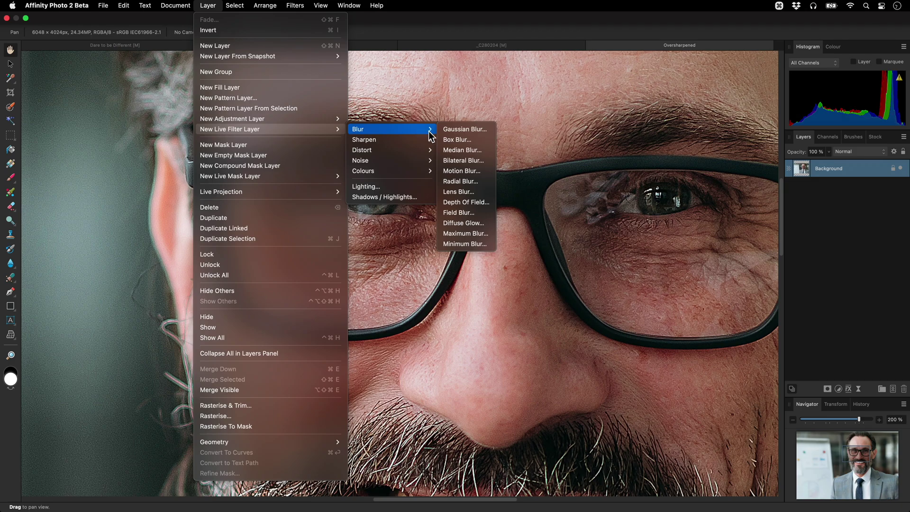
left_click(488, 134)
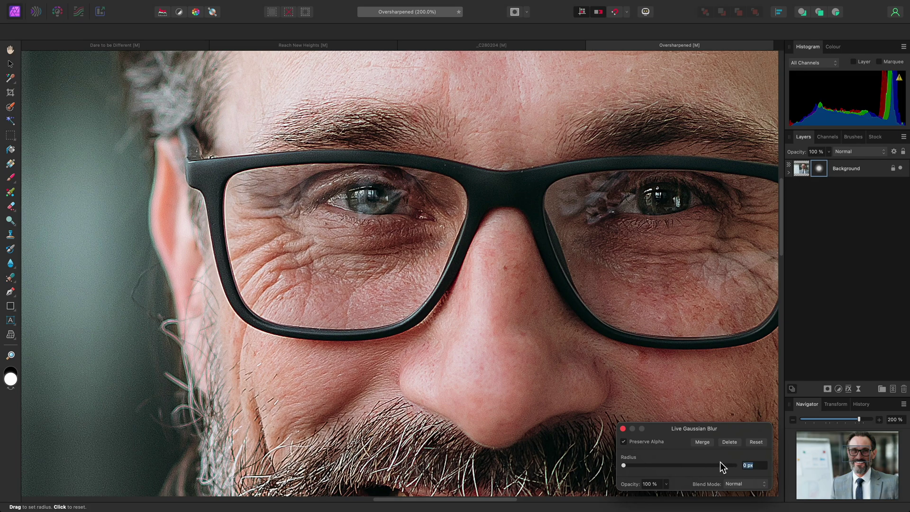
type("0.5")
key("Return")
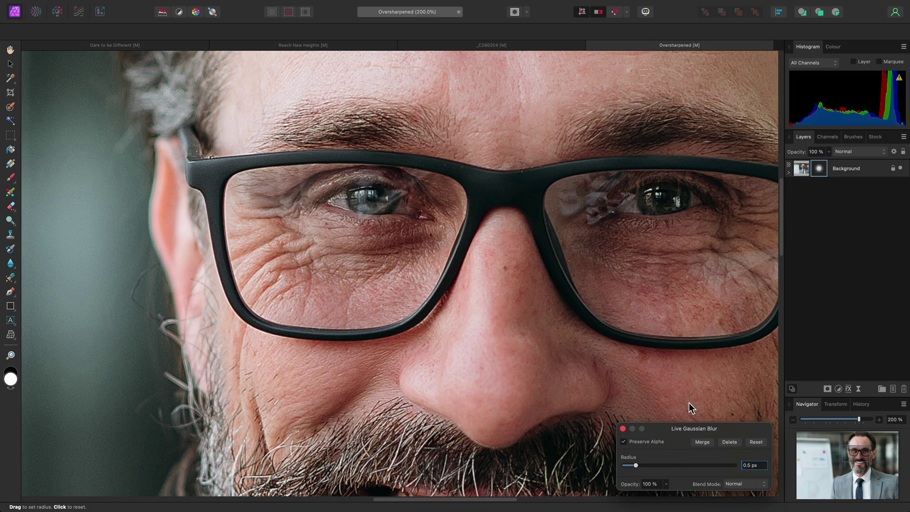
left_click(753, 462)
type("0.9")
key("Return")
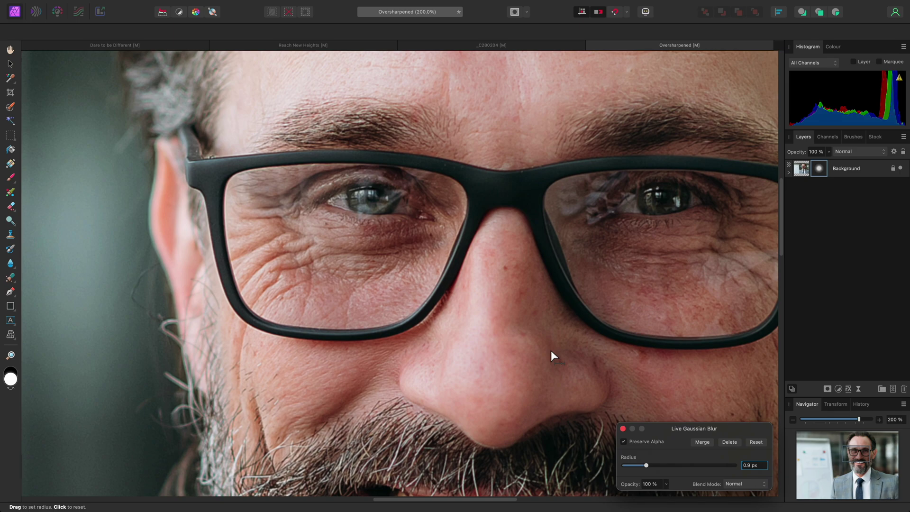
View the portrait at 100% and expand Background to show its visible 0.9 px Gaussian Blur filter.
key("super+1")
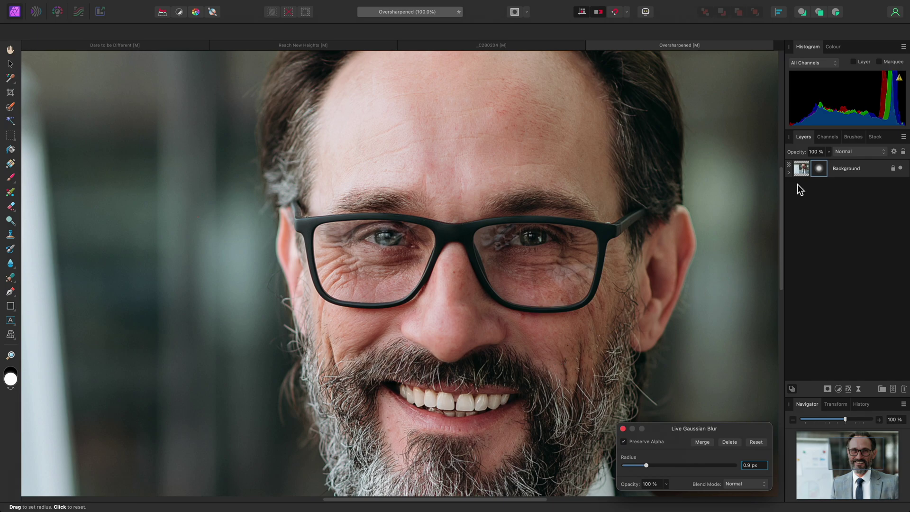
left_click(789, 172)
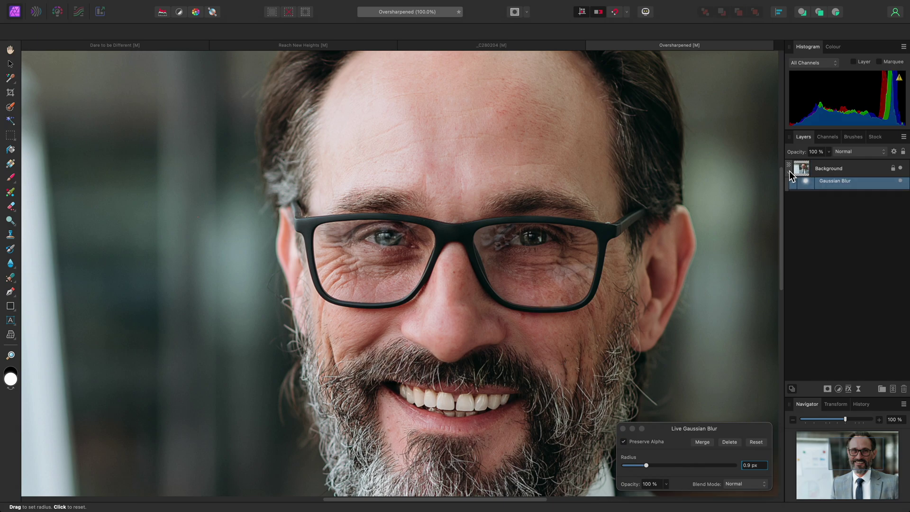
left_click(900, 185)
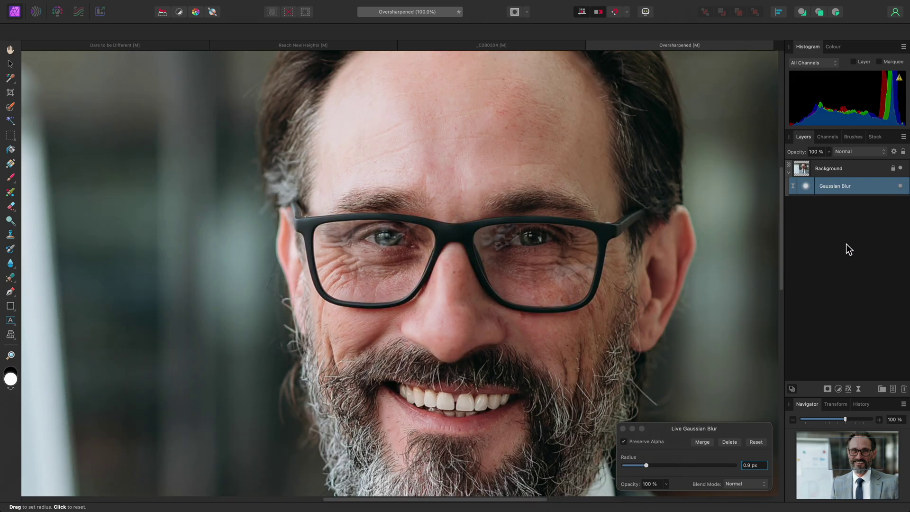